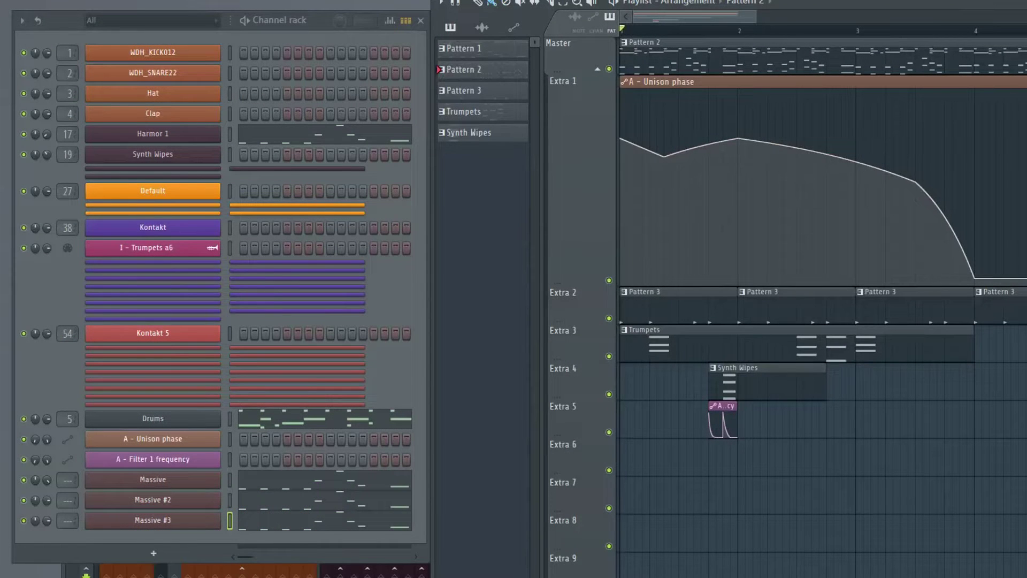
# Play the arrangement and audition the Massive #2, Massive and Harmor 1 layers in turn
pyautogui.press('space')
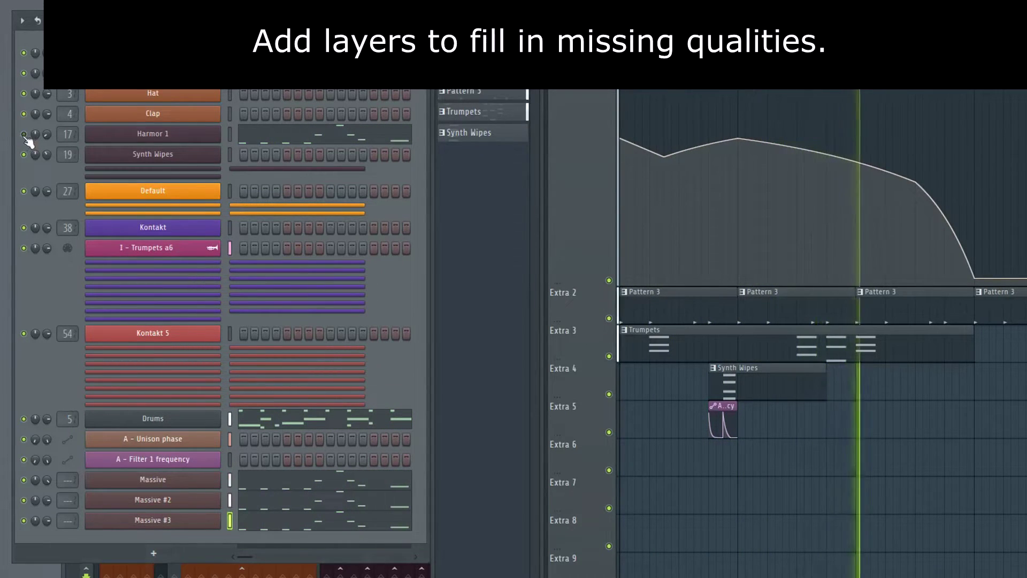
pyautogui.click(24, 501)
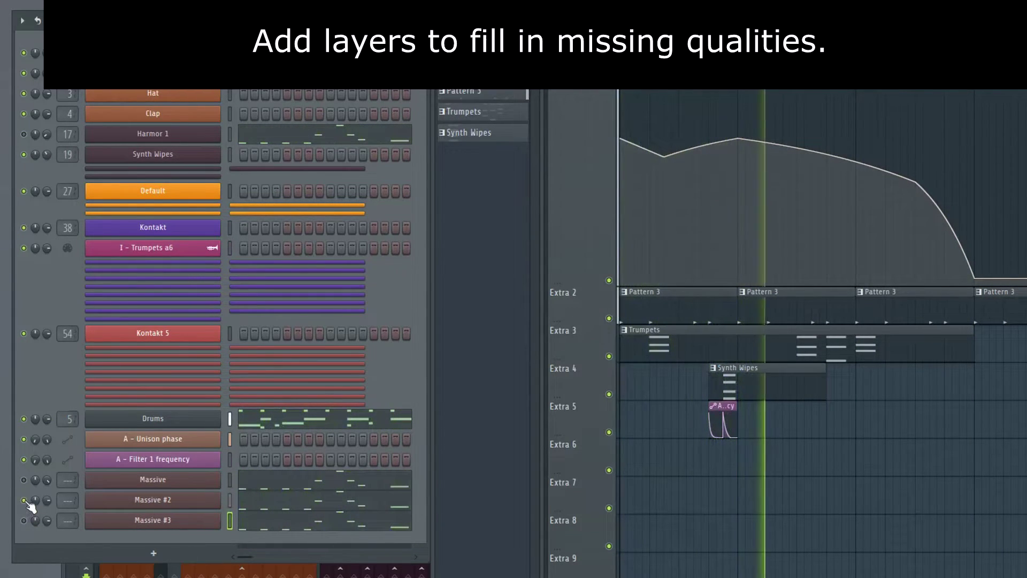
pyautogui.click(24, 480)
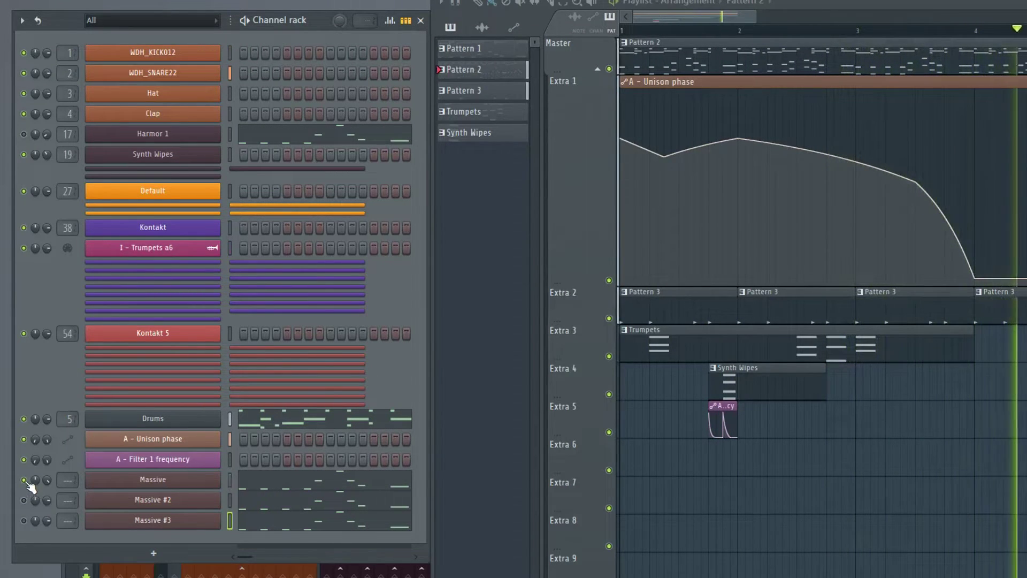
pyautogui.click(23, 135)
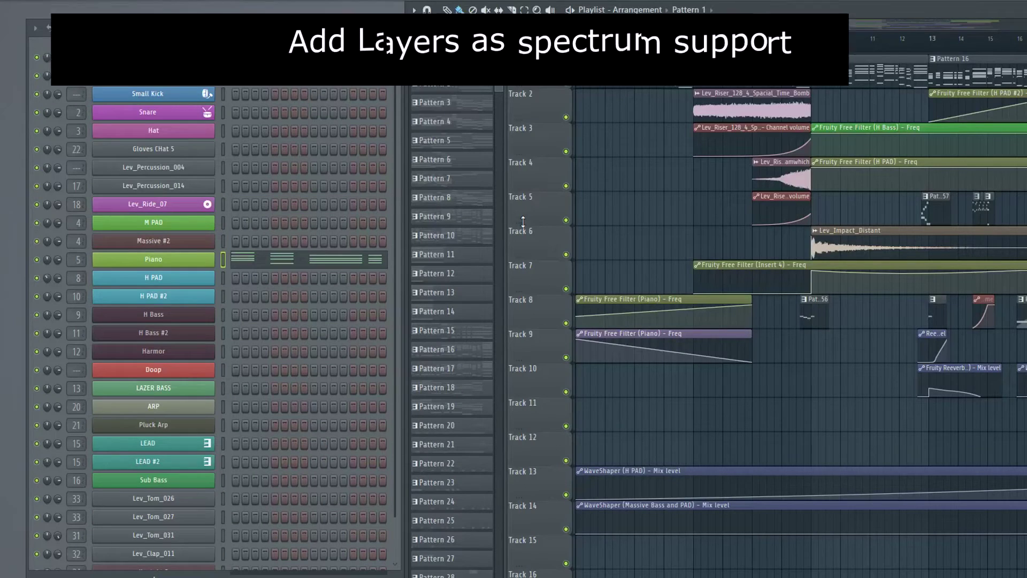
# Examine the chord notes of the Piano channel in the piano roll, and close it
pyautogui.click(353, 267)
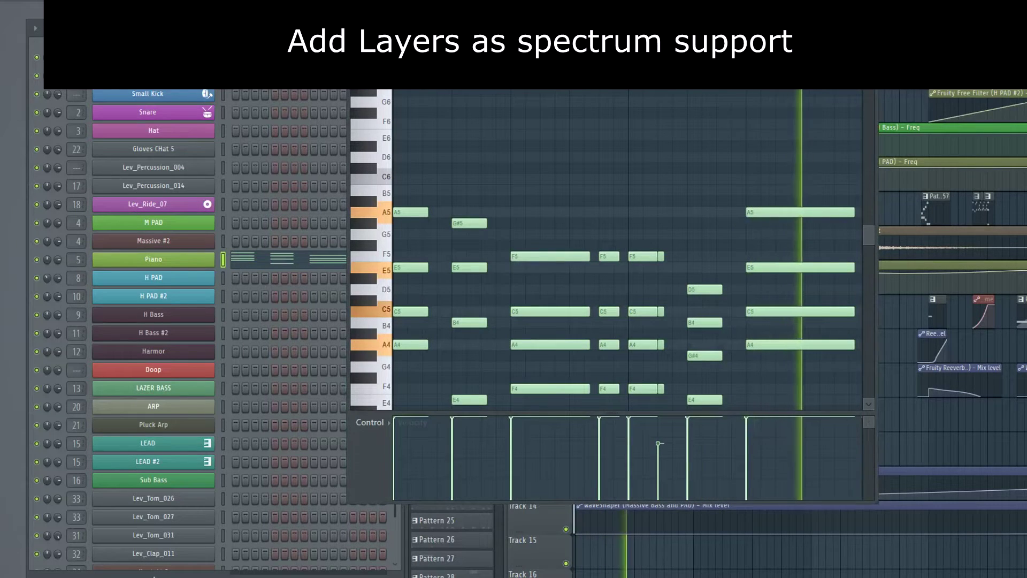
pyautogui.scroll(-3, 803, 161)
pyautogui.scroll(-4, 791, 160)
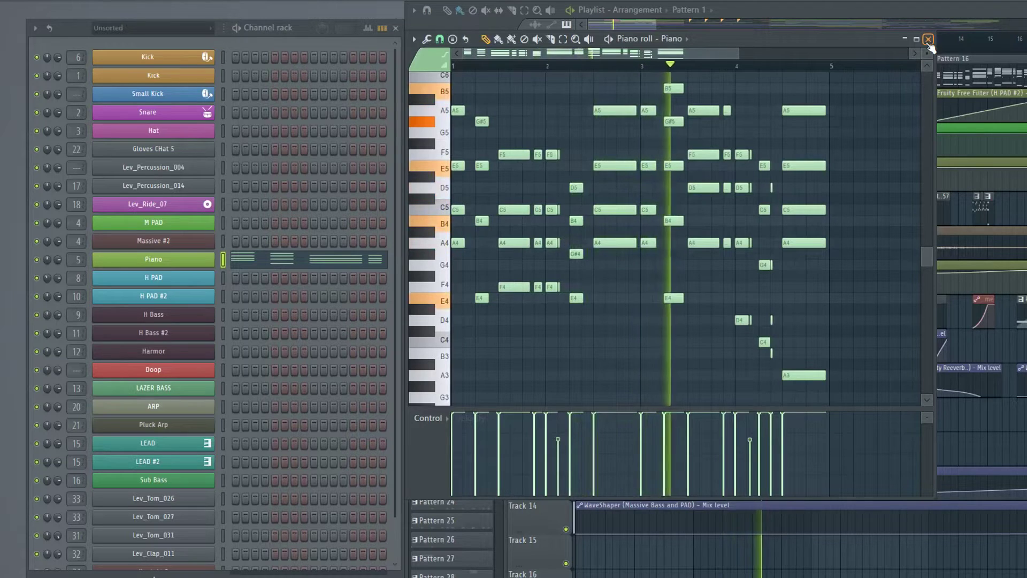
pyautogui.click(928, 40)
# Select Pattern 9 in the arrangement and inspect the notes of its Massive #2 and H Bass channels
pyautogui.click(839, 69)
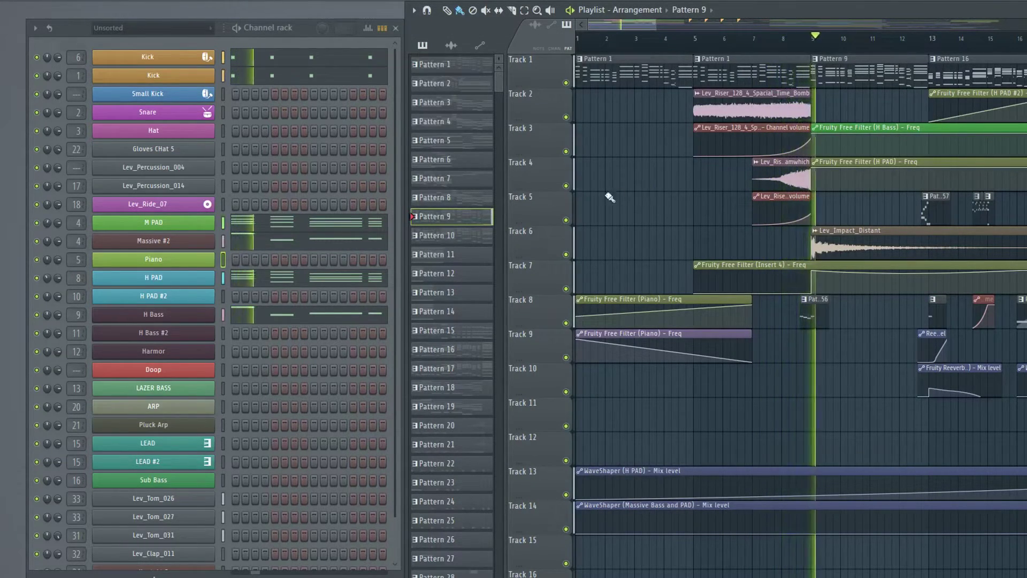
pyautogui.click(363, 238)
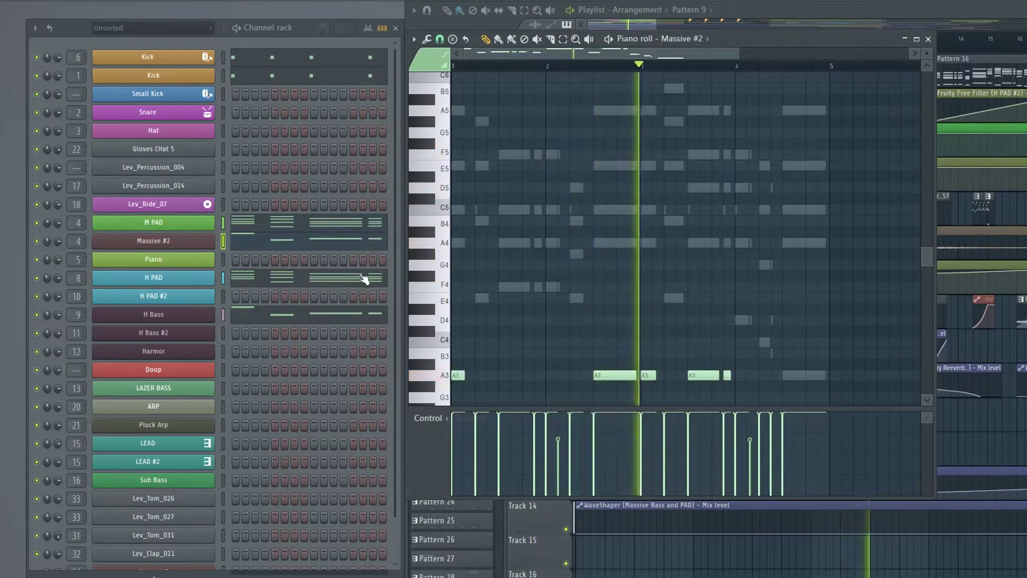
pyautogui.scroll(-1, 364, 278)
pyautogui.click(364, 299)
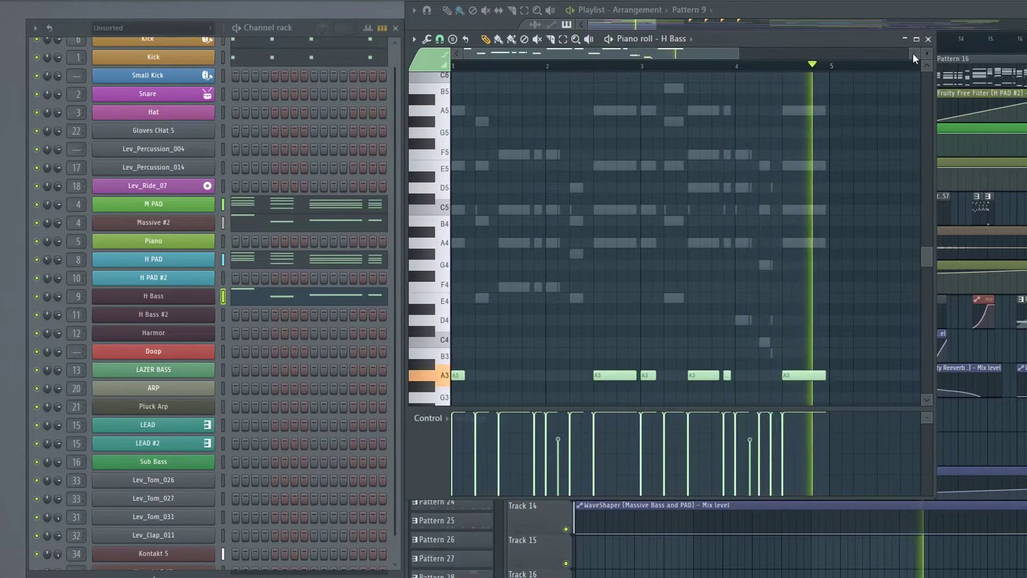
pyautogui.scroll(-5, 863, 197)
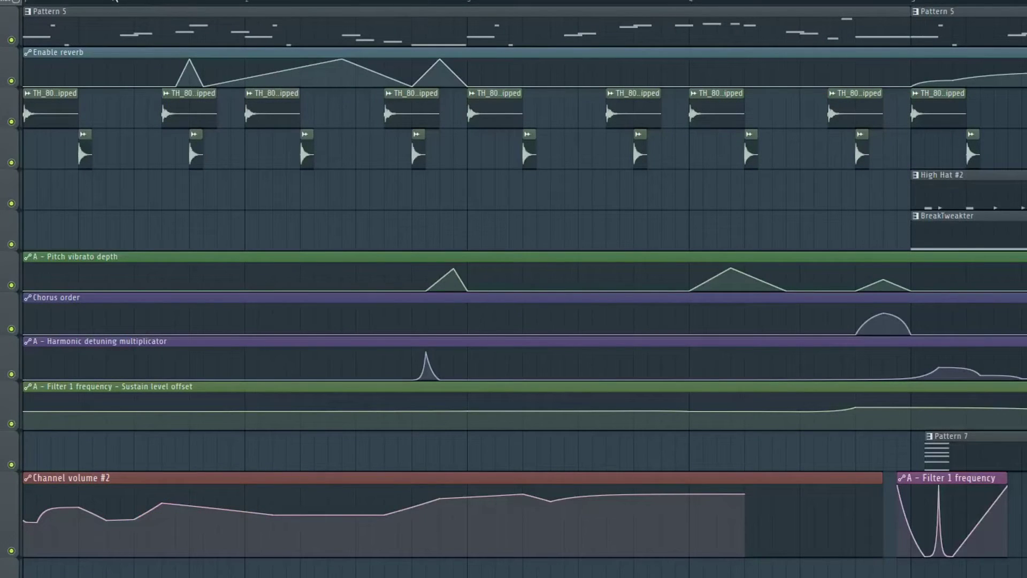
# Examine the Pitch vibrato depth, Chorus order, Harmonic detuning multiplicator and Filter 1 frequency automation clips along the arrangement during playback
pyautogui.moveTo(301, 212); pyautogui.dragTo(587, 423)
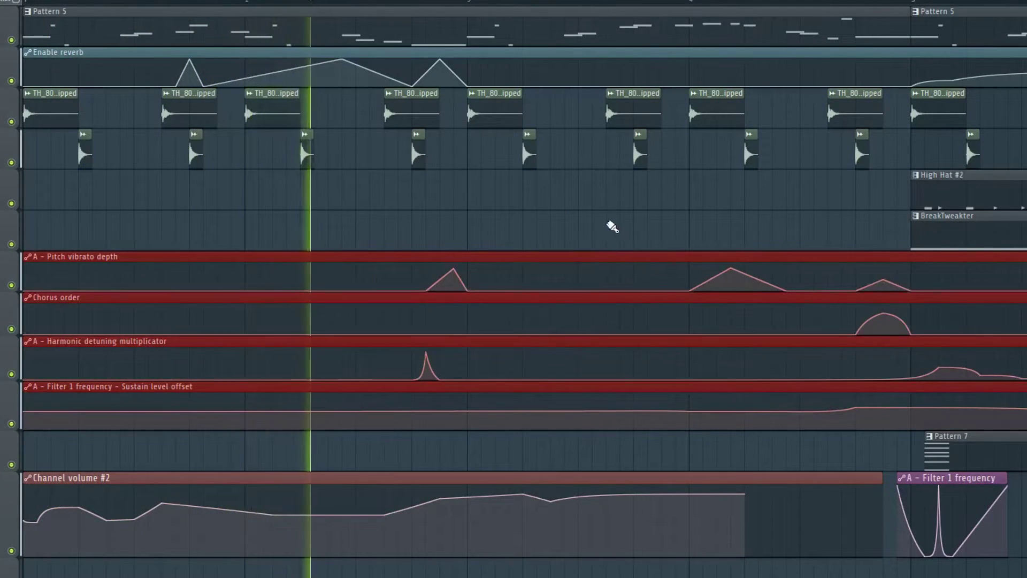
pyautogui.click(581, 229)
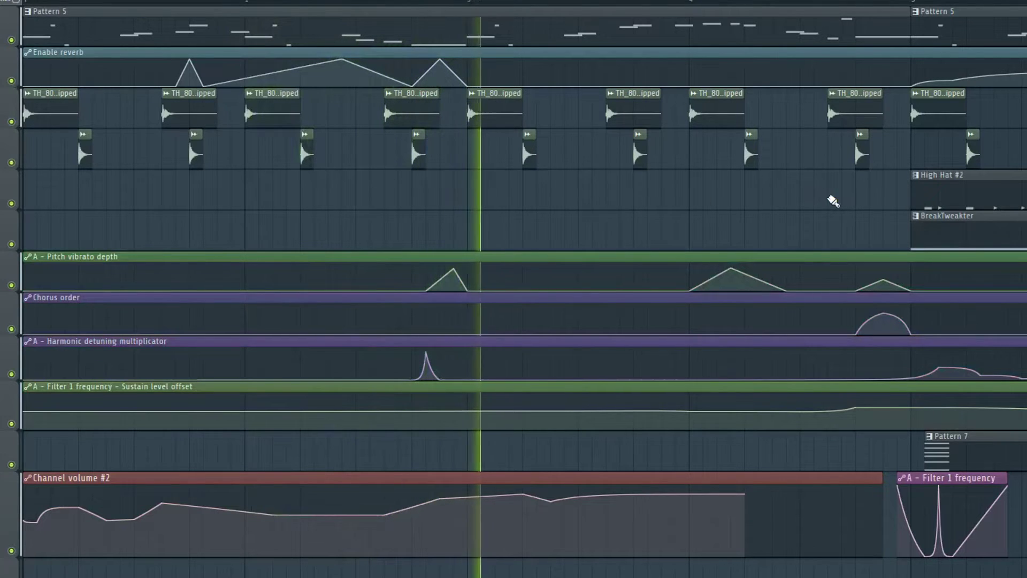
pyautogui.hscroll(10, 775, 211)
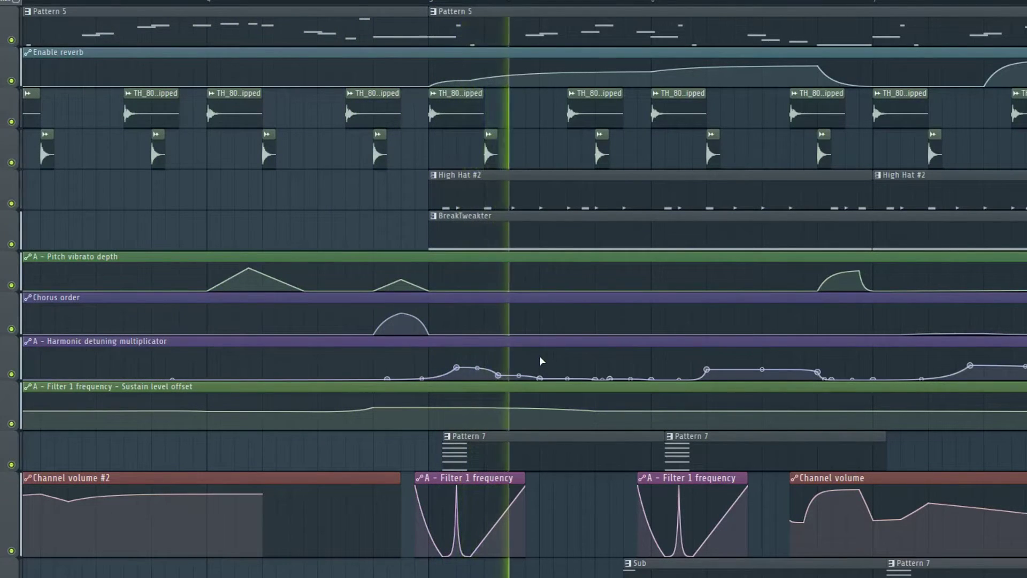
pyautogui.moveTo(526, 356); pyautogui.dragTo(638, 368)
pyautogui.moveTo(795, 257); pyautogui.dragTo(271, 313)
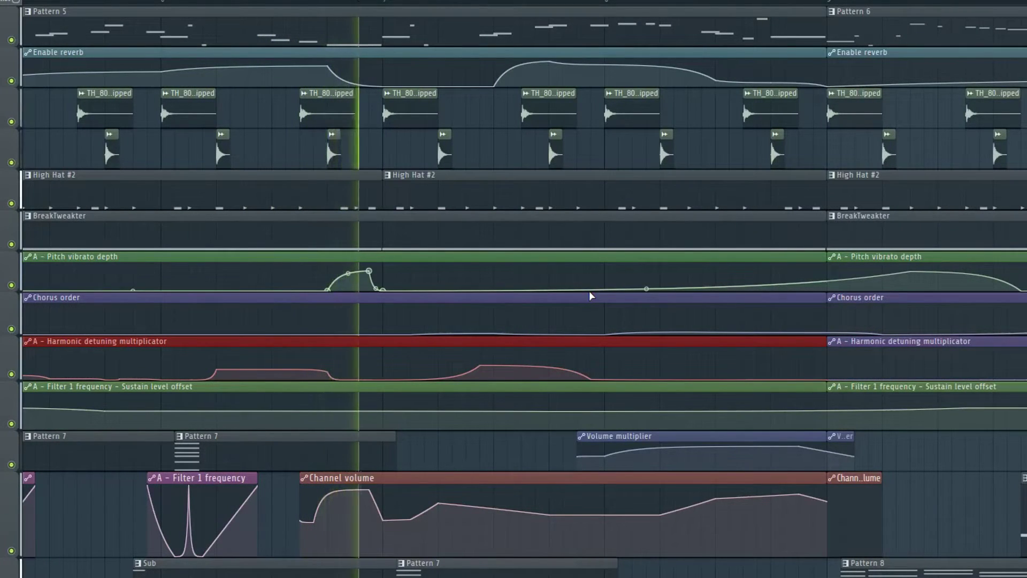
pyautogui.moveTo(848, 233); pyautogui.dragTo(489, 294)
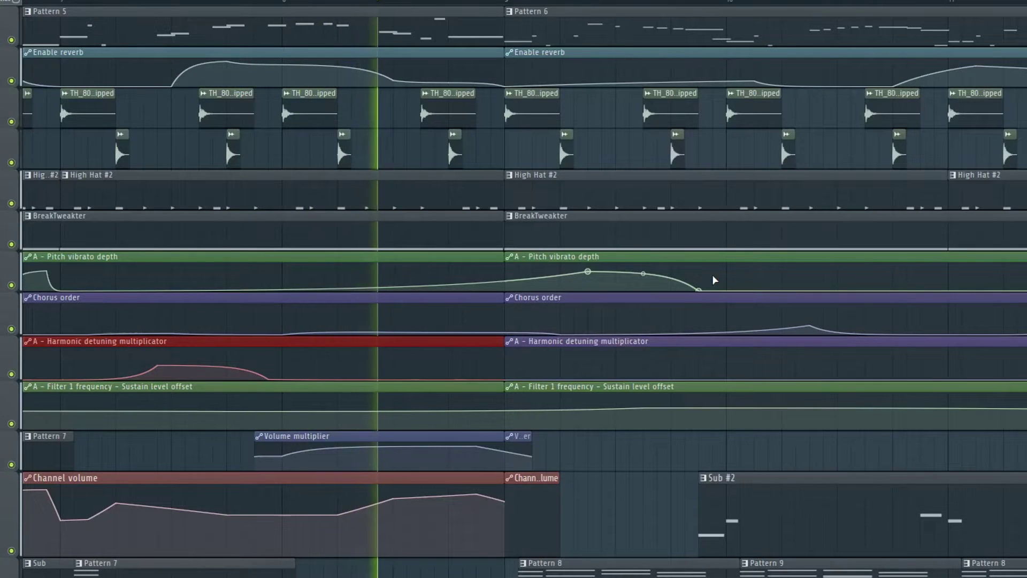
pyautogui.moveTo(754, 254); pyautogui.dragTo(411, 321)
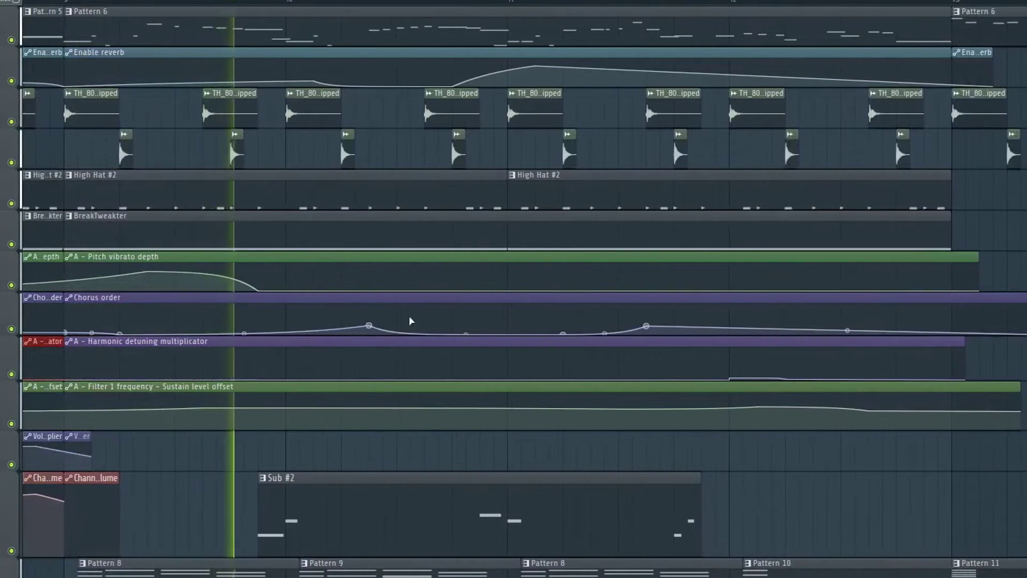
# Examine the Filter 1 frequency #3 and #6 automation clips beneath the patterns in the arrangements
pyautogui.scroll(-5, 593, 296)
pyautogui.click(592, 294)
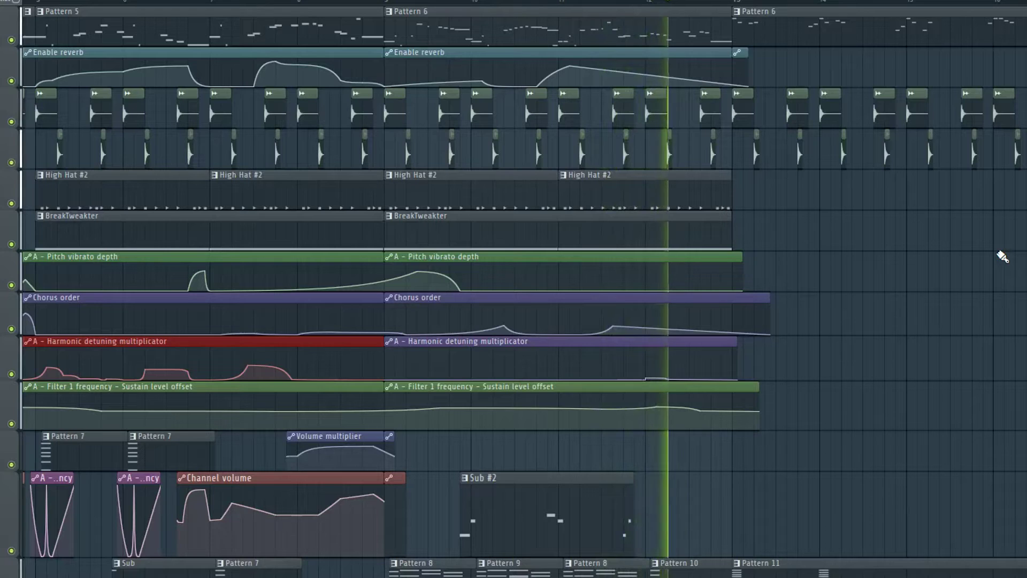
pyautogui.scroll(-4, 1002, 257)
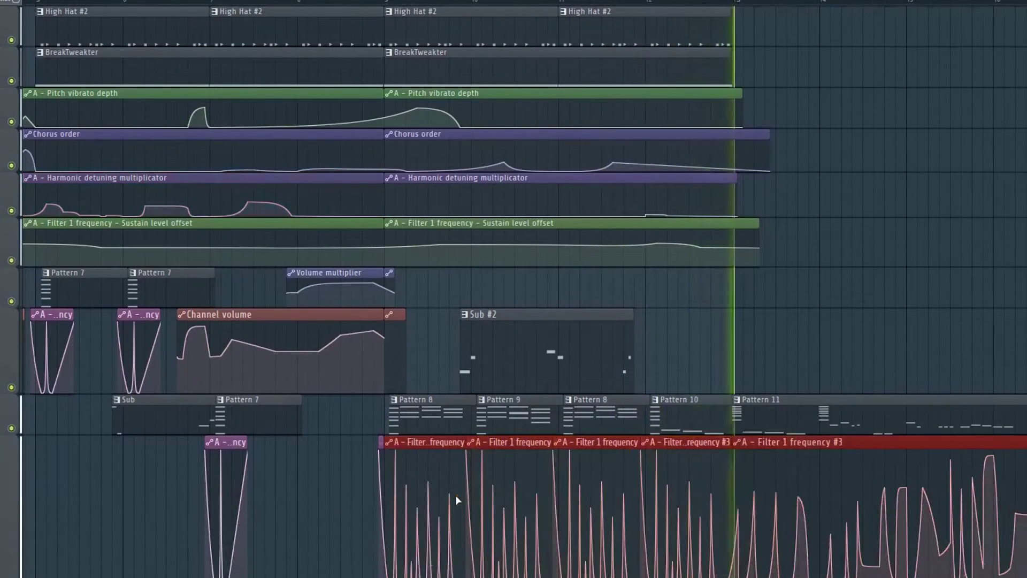
pyautogui.click(817, 321)
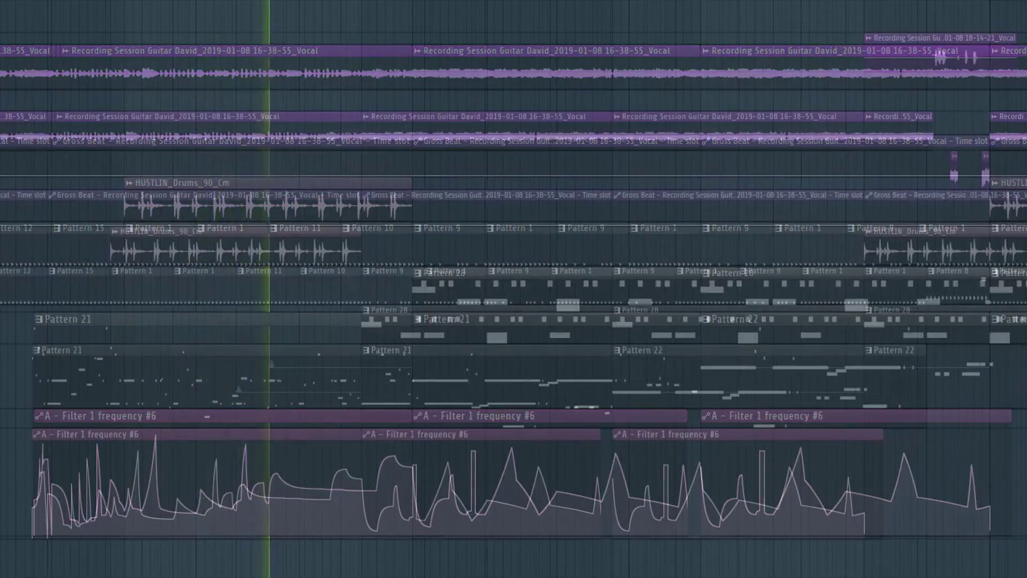
pyautogui.moveTo(122, 349); pyautogui.dragTo(1008, 451)
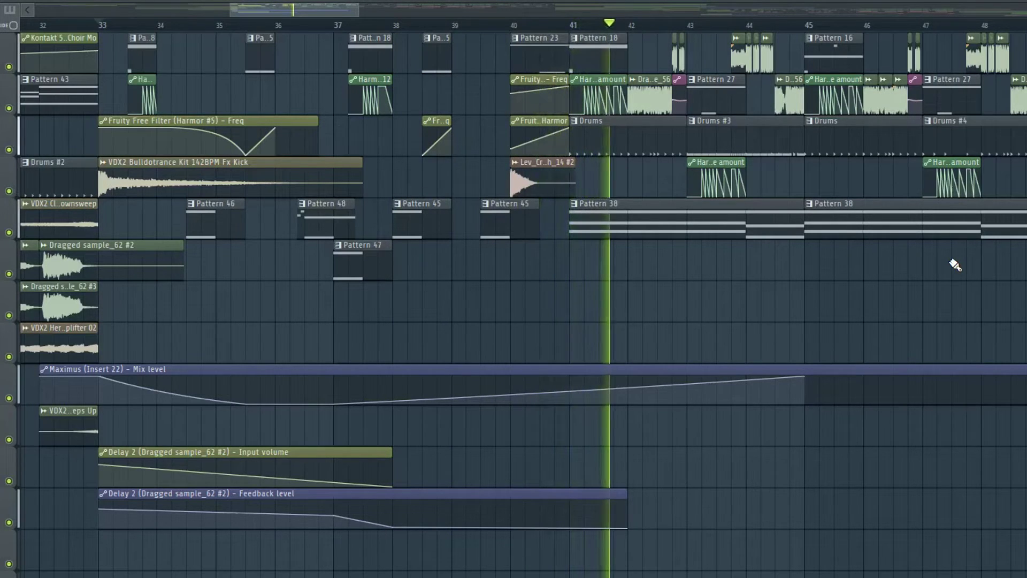
# Follow the playback through the arrangement from bar 41 past bar 64, reviewing the Harmor automation and drum clips
pyautogui.moveTo(325, 6); pyautogui.dragTo(399, 9)
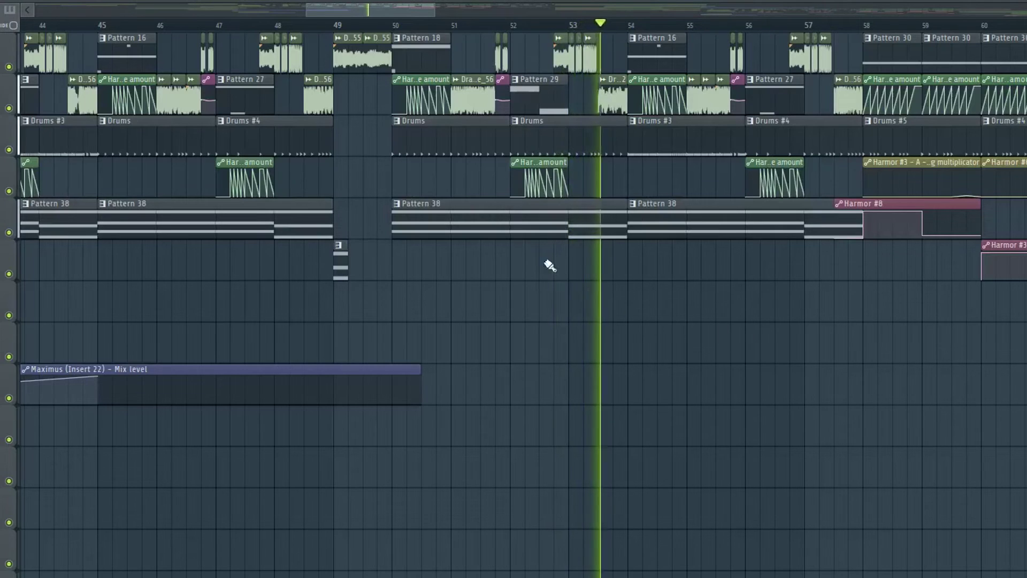
pyautogui.moveTo(383, 5); pyautogui.dragTo(451, 6)
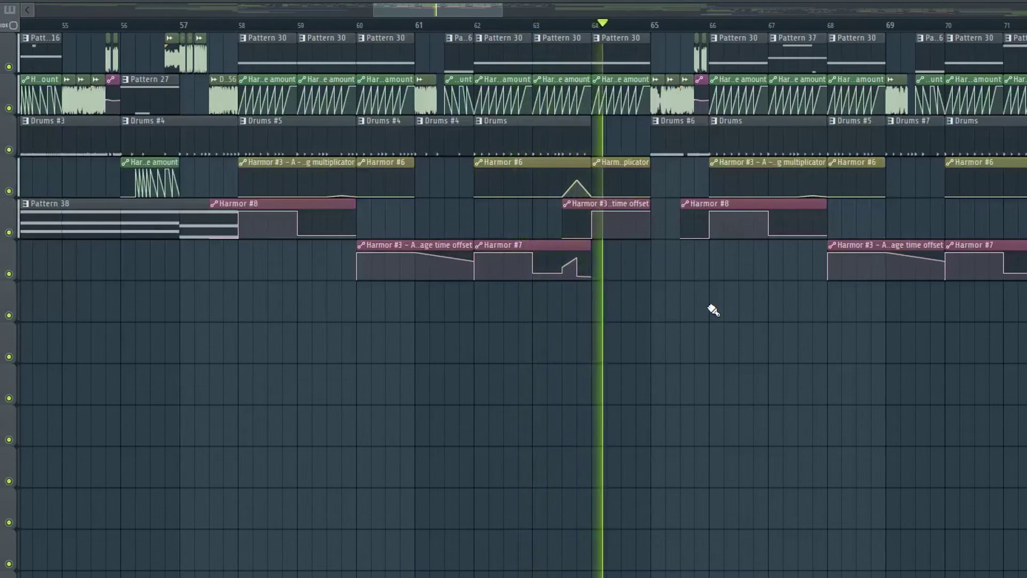
pyautogui.moveTo(448, 7); pyautogui.dragTo(527, 11)
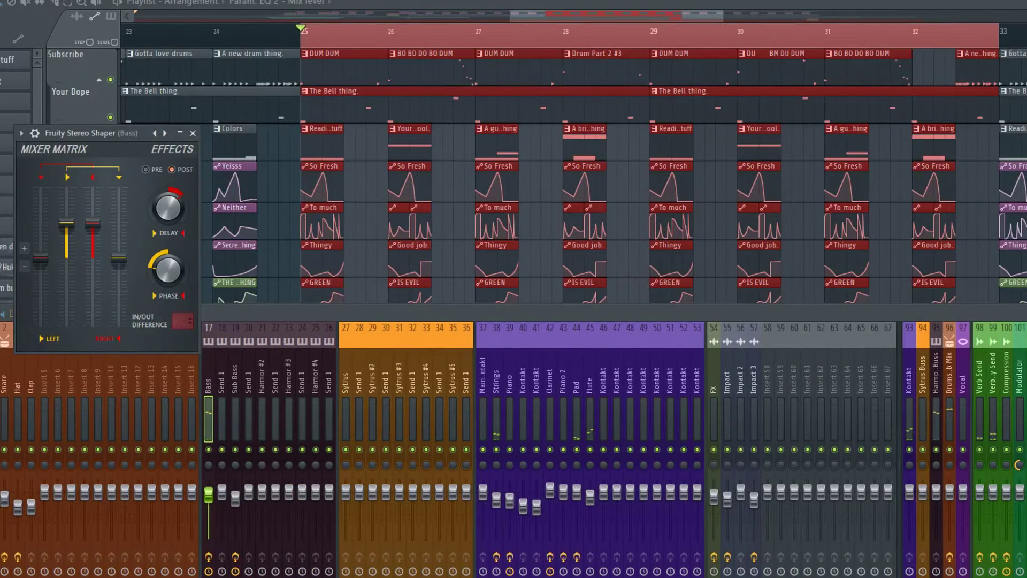
# Close the Fruity Stereo Shaper and load FabFilter Pro-Q 3 into slot 10 of the Bass mixer track
pyautogui.moveTo(107, 132); pyautogui.dragTo(181, 110)
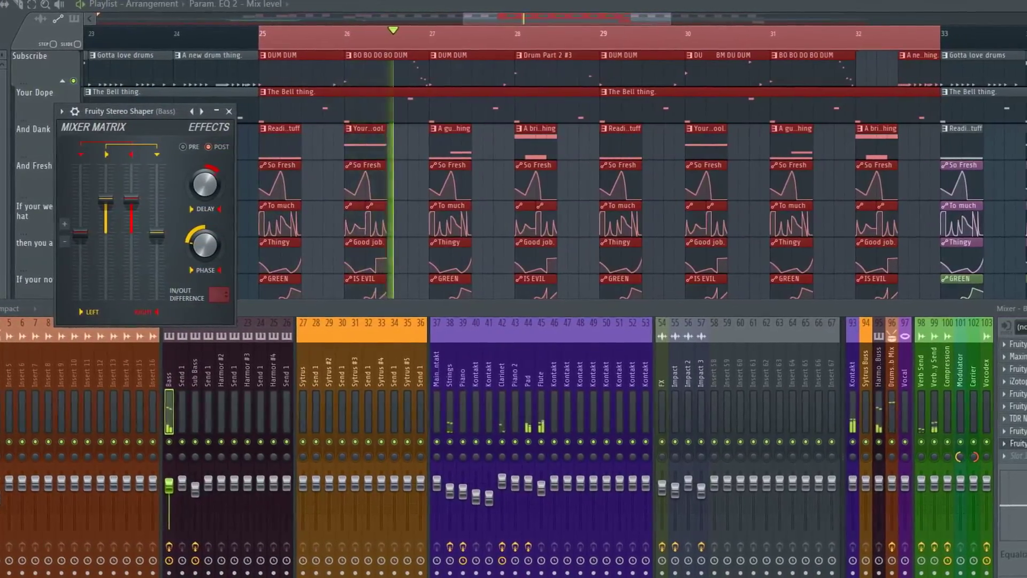
pyautogui.press('Escape')
pyautogui.click(990, 454)
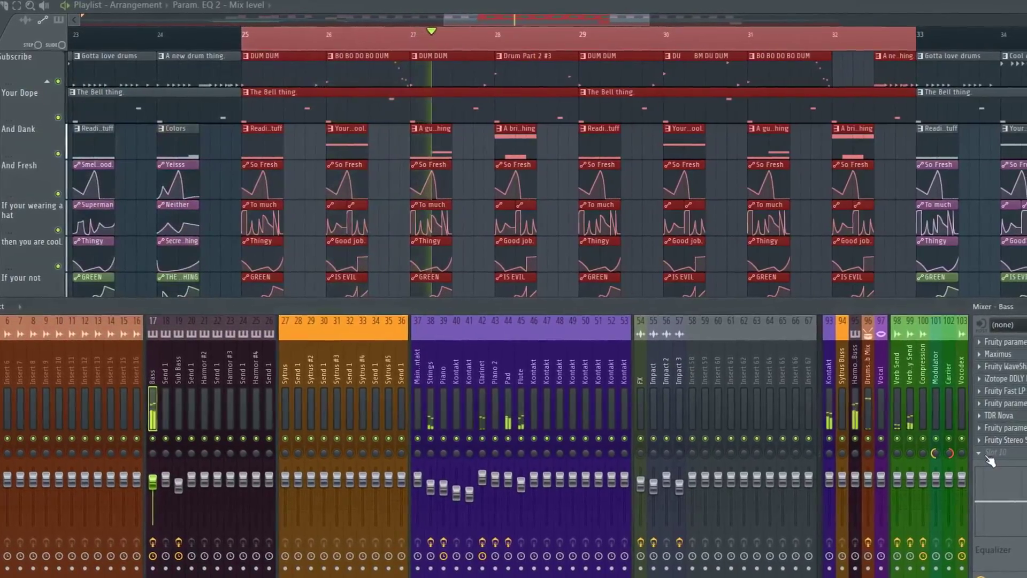
pyautogui.click(978, 454)
pyautogui.write('fab')
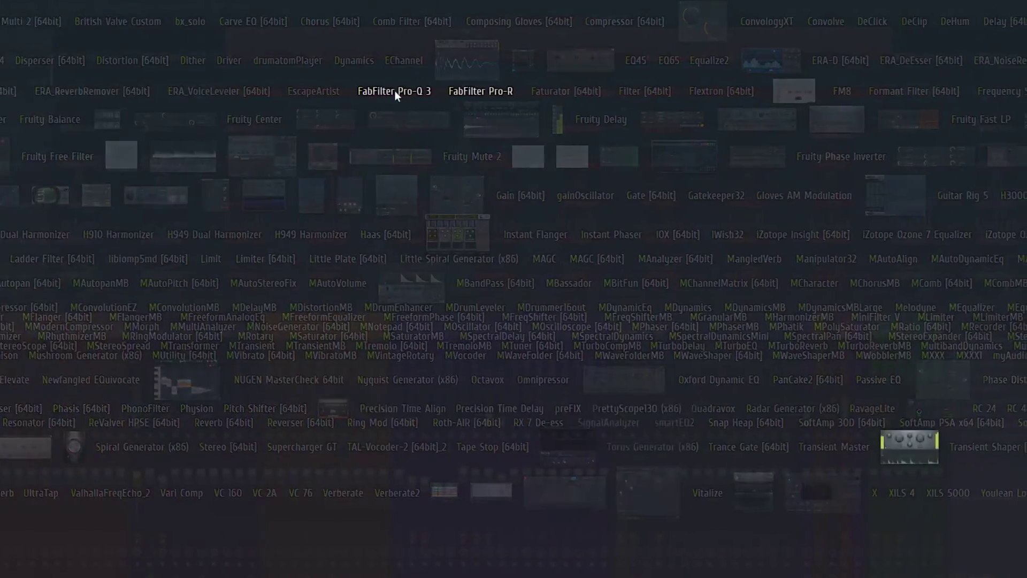
pyautogui.moveTo(385, 90); pyautogui.dragTo(969, 445)
pyautogui.moveTo(625, 140); pyautogui.dragTo(454, 141)
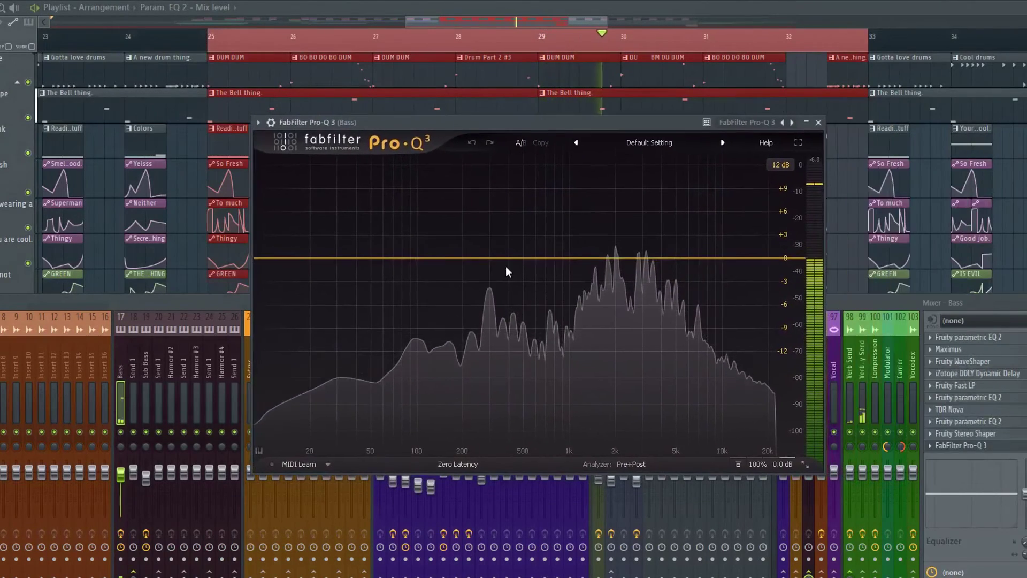
# Add a very wide Side bell band at about 4666 Hz with a boost of about 4 dB and Q 0.097
pyautogui.click(656, 409)
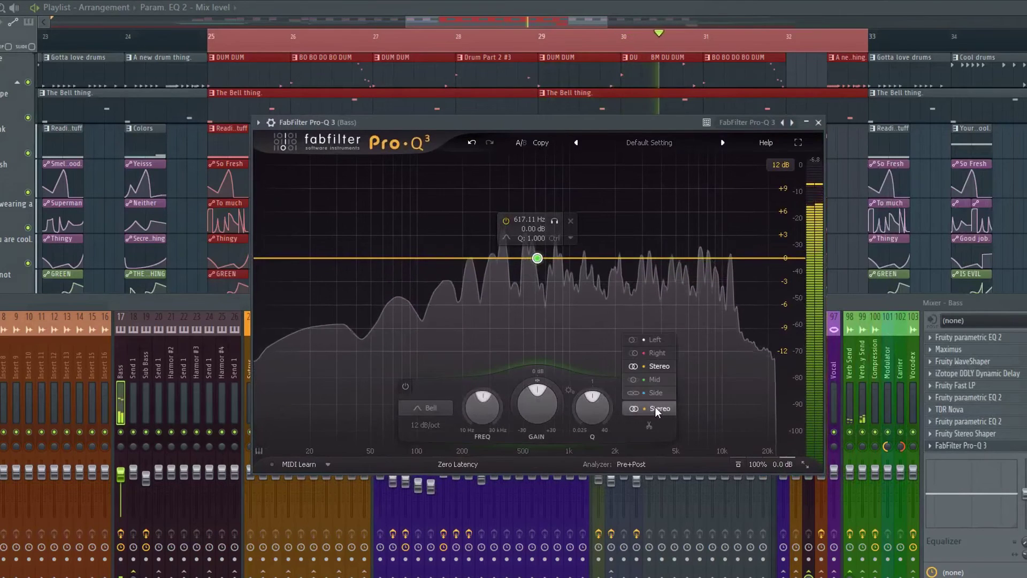
pyautogui.click(655, 393)
pyautogui.moveTo(537, 256); pyautogui.dragTo(673, 227)
pyautogui.scroll(-5, 682, 206)
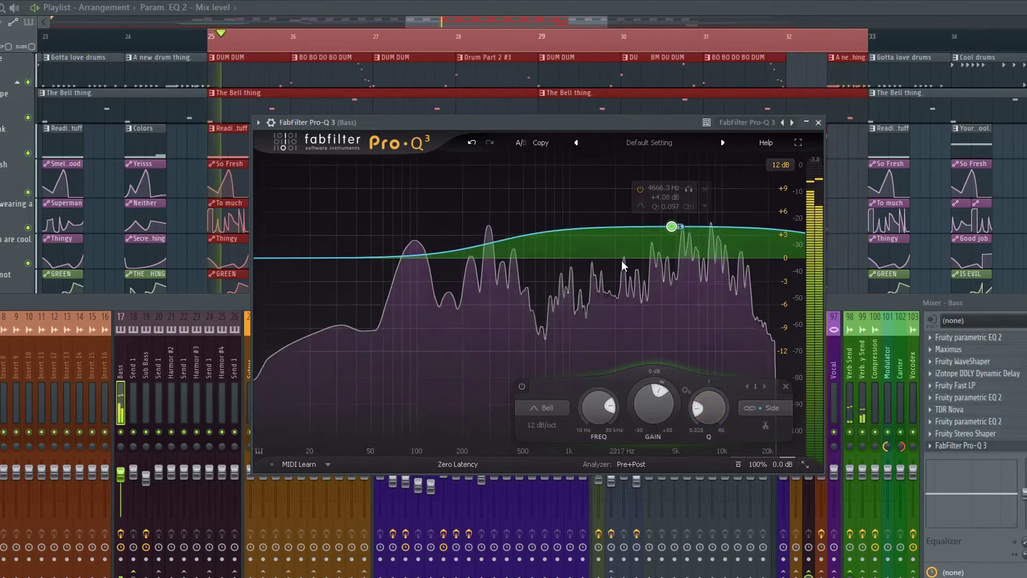
# Add a Mid bell band at about 5085 Hz with a cut of about 4.4 dB
pyautogui.click(569, 229)
pyautogui.click(688, 407)
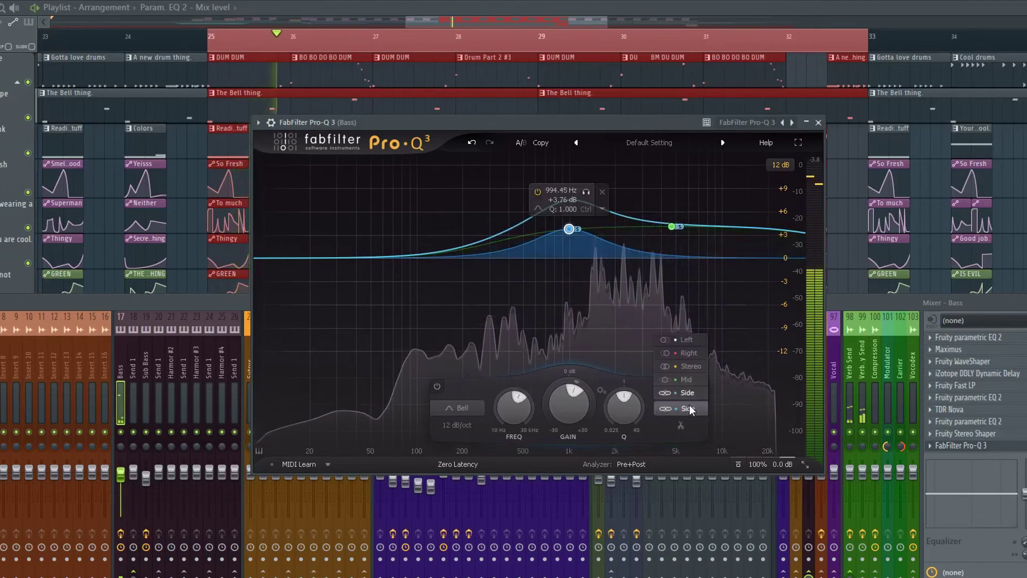
pyautogui.click(680, 362)
pyautogui.moveTo(570, 230); pyautogui.dragTo(677, 292)
# Add a bell band for the Right channel at about 913 Hz with a boost of about 1 dB
pyautogui.click(531, 258)
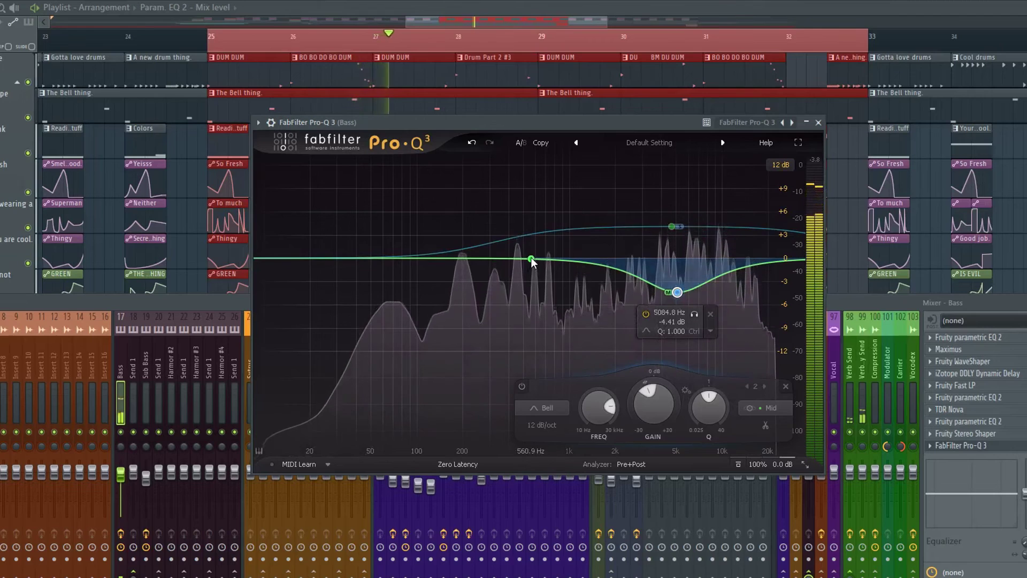
pyautogui.click(643, 408)
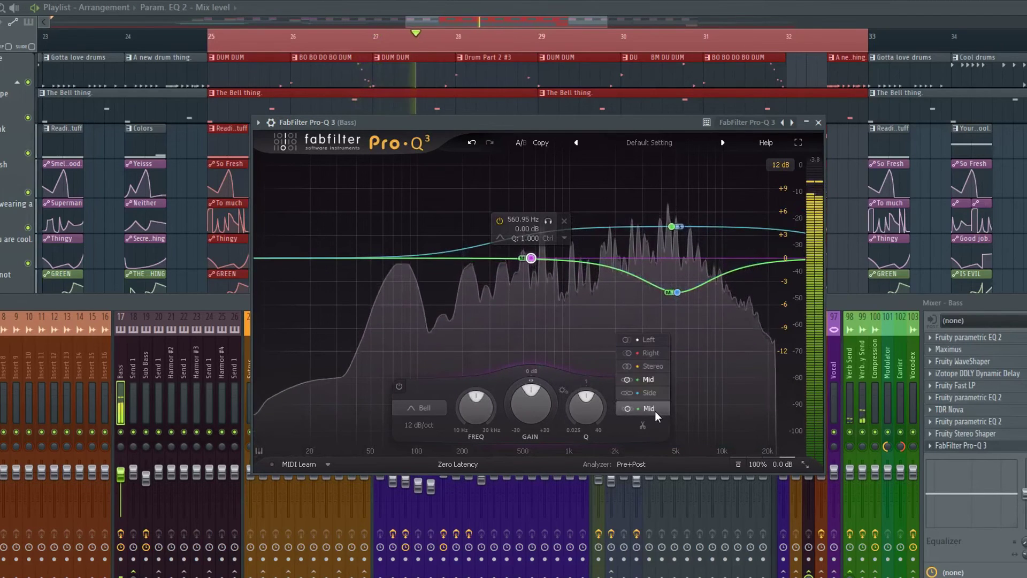
pyautogui.click(651, 352)
pyautogui.moveTo(530, 258); pyautogui.dragTo(563, 250)
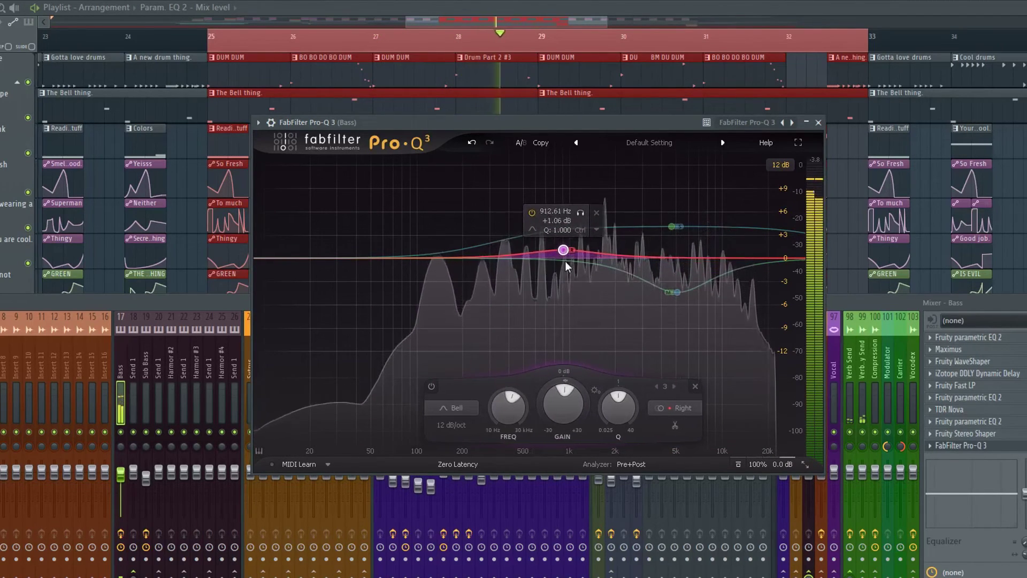
# Add a bell band for the Left channel at about 800 Hz with a cut of about 2 dB
pyautogui.click(494, 256)
pyautogui.click(618, 410)
pyautogui.click(602, 345)
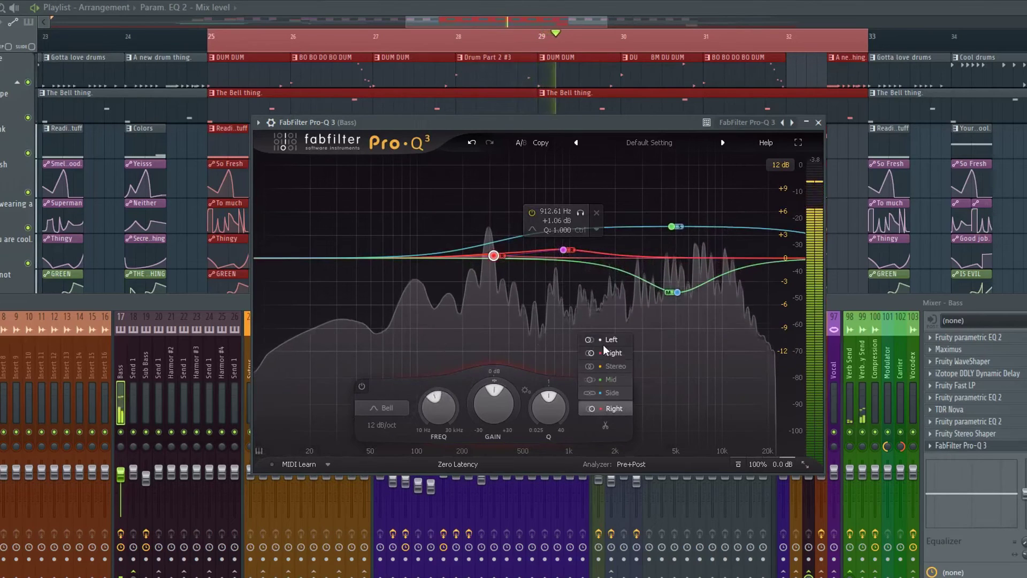
pyautogui.moveTo(494, 256); pyautogui.dragTo(553, 276)
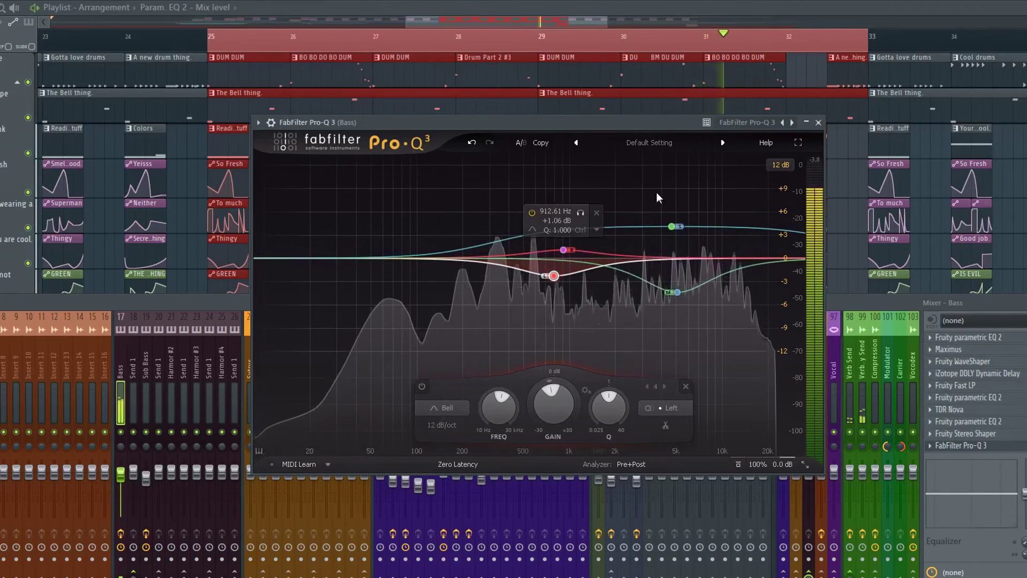
# Bring the mixer in front of the equalizer and play the looped section to listen to the bass
pyautogui.press('F9')
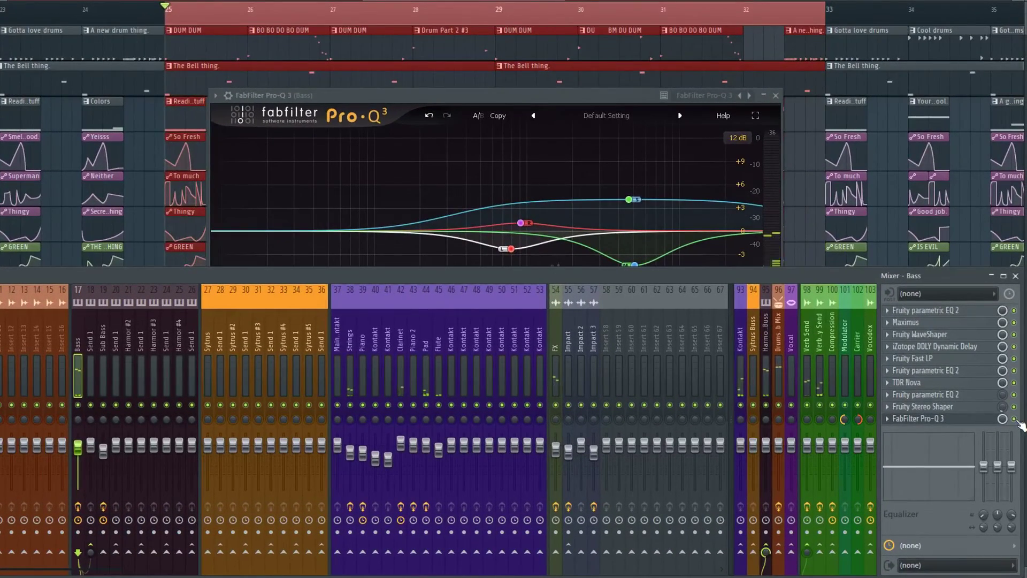
pyautogui.press('space')
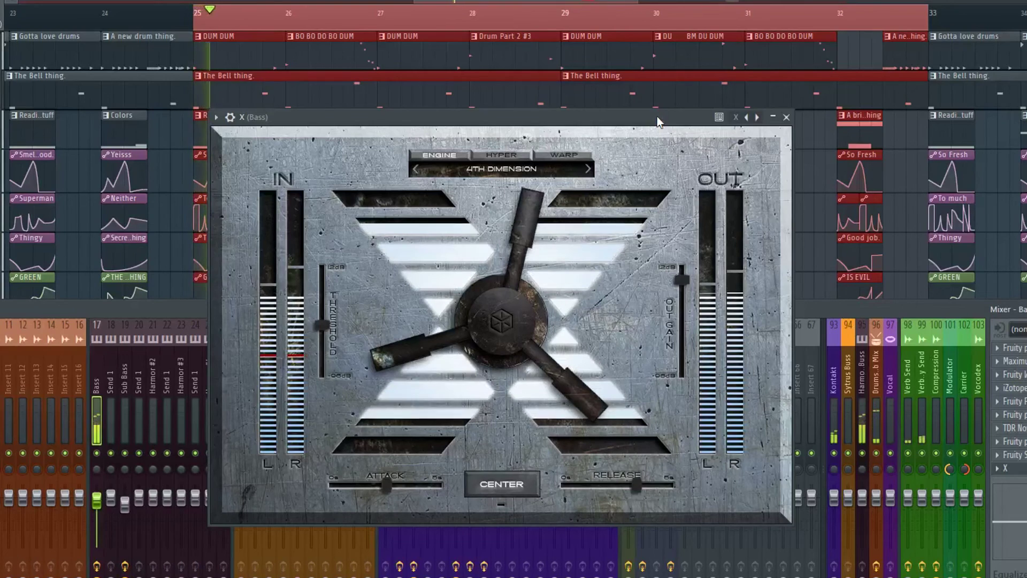
# Audition the X effect's presets on the bass during playback: Awoken, Endosim, Force Field, Mission Control, Ohm, ending on Out of Sight
pyautogui.click(590, 169)
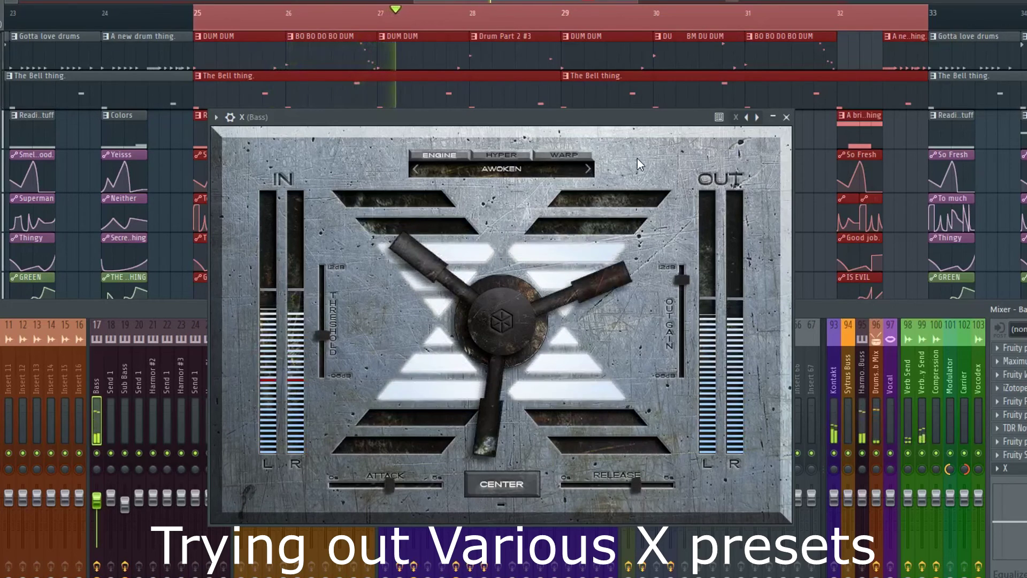
pyautogui.click(590, 169)
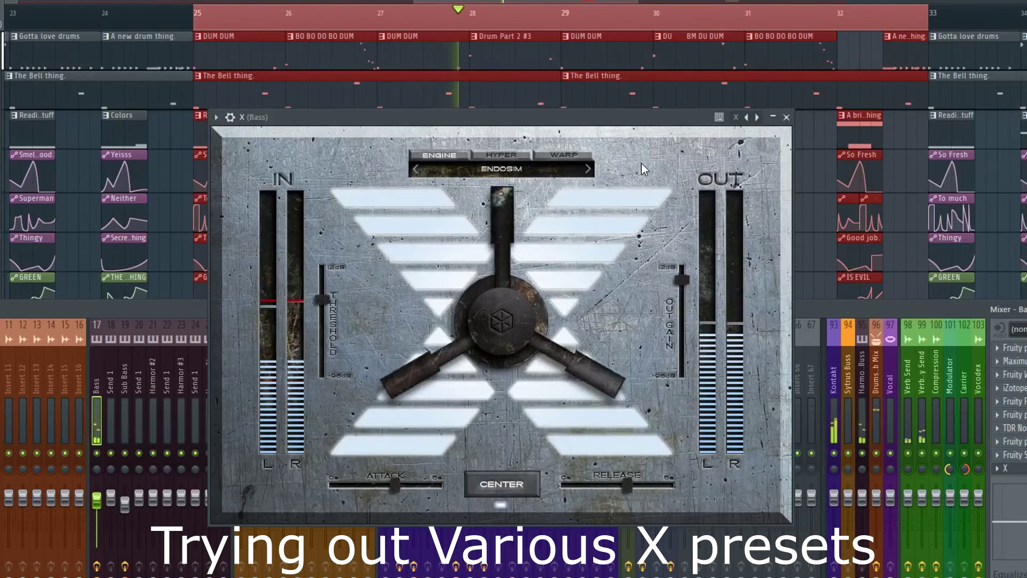
pyautogui.click(588, 169)
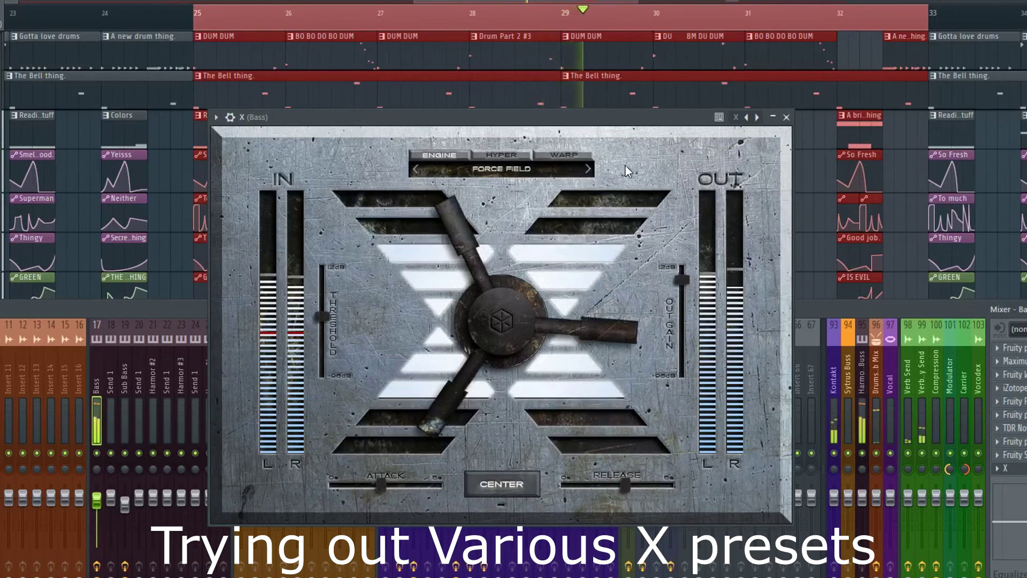
pyautogui.click(587, 169)
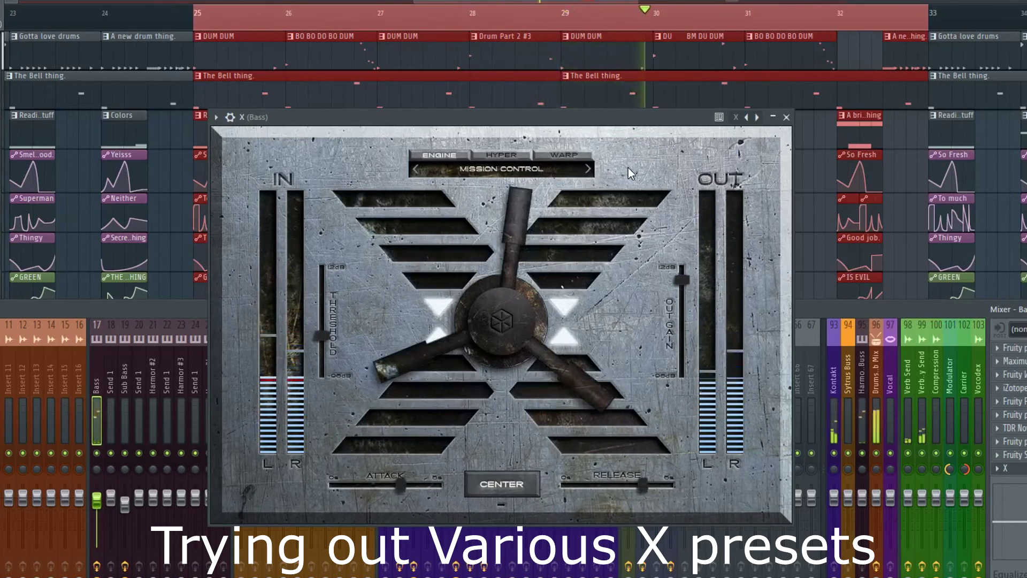
pyautogui.click(585, 168)
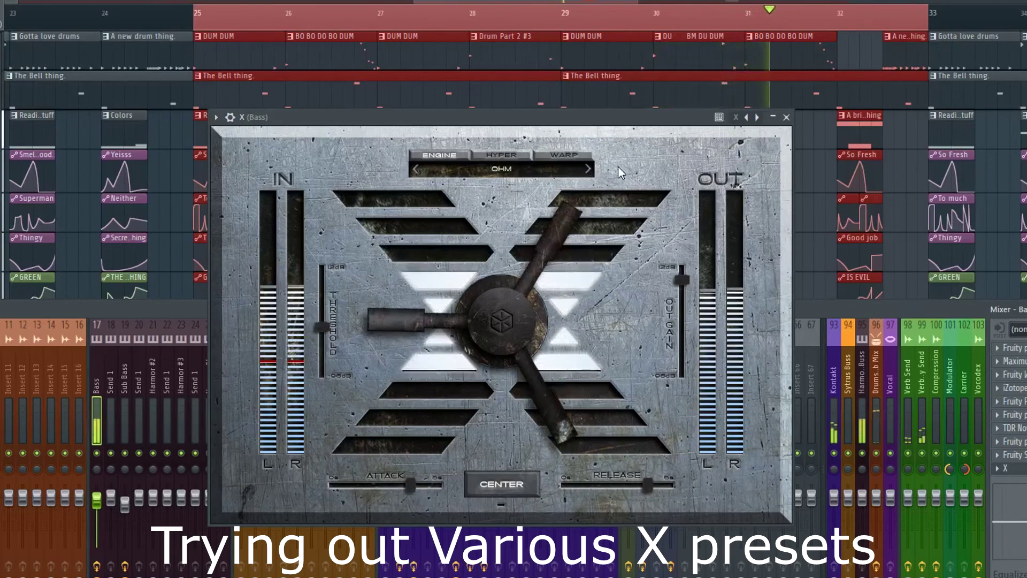
pyautogui.click(589, 169)
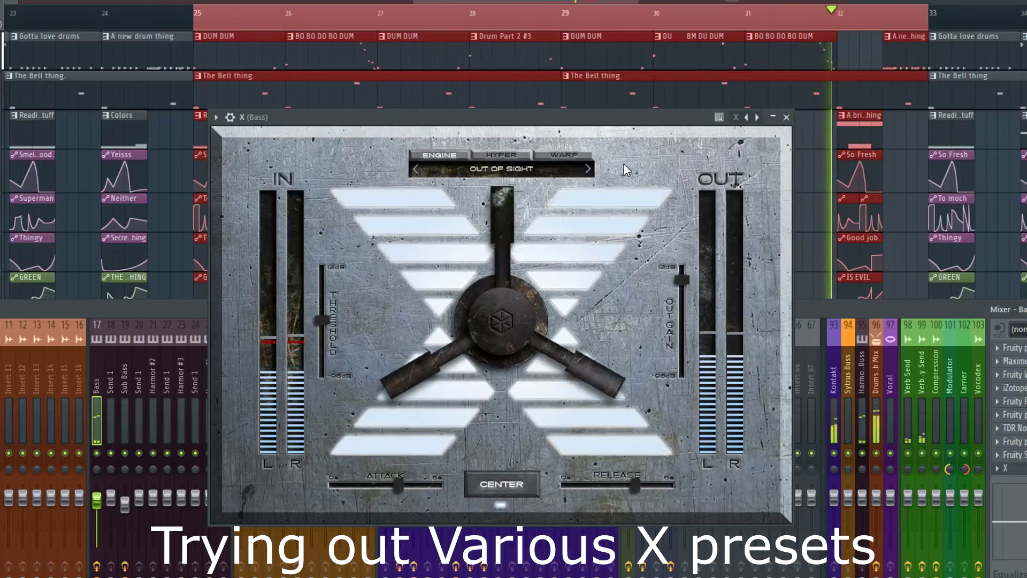